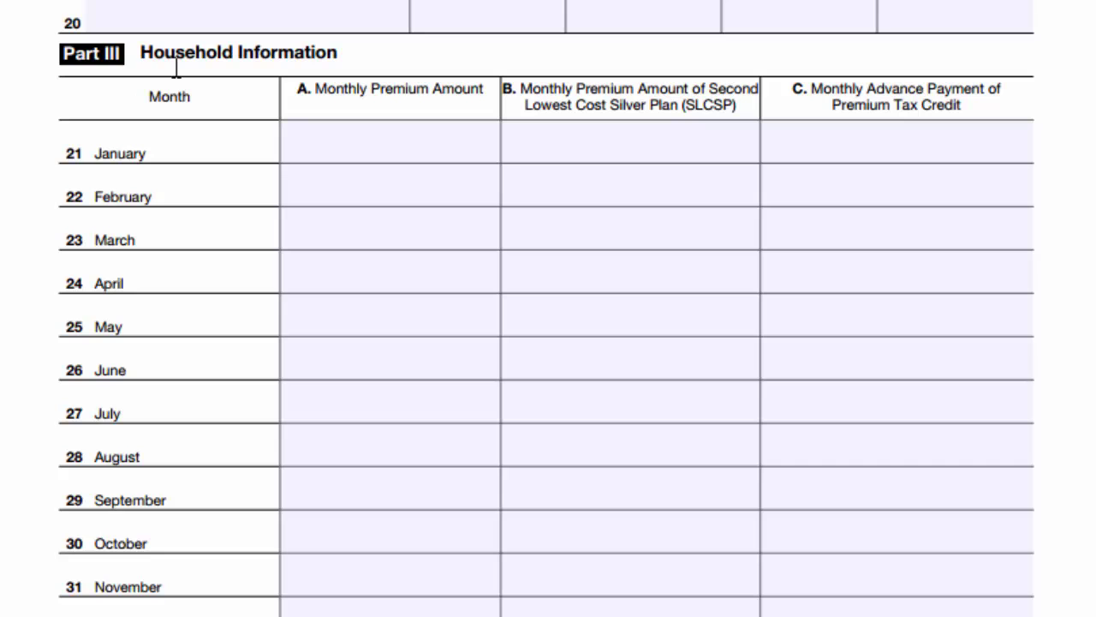
# Highlight the Part III Household Information heading and the column B SLCSP heading on Form 1095-A
pyautogui.moveTo(63, 55); pyautogui.dragTo(367, 60)
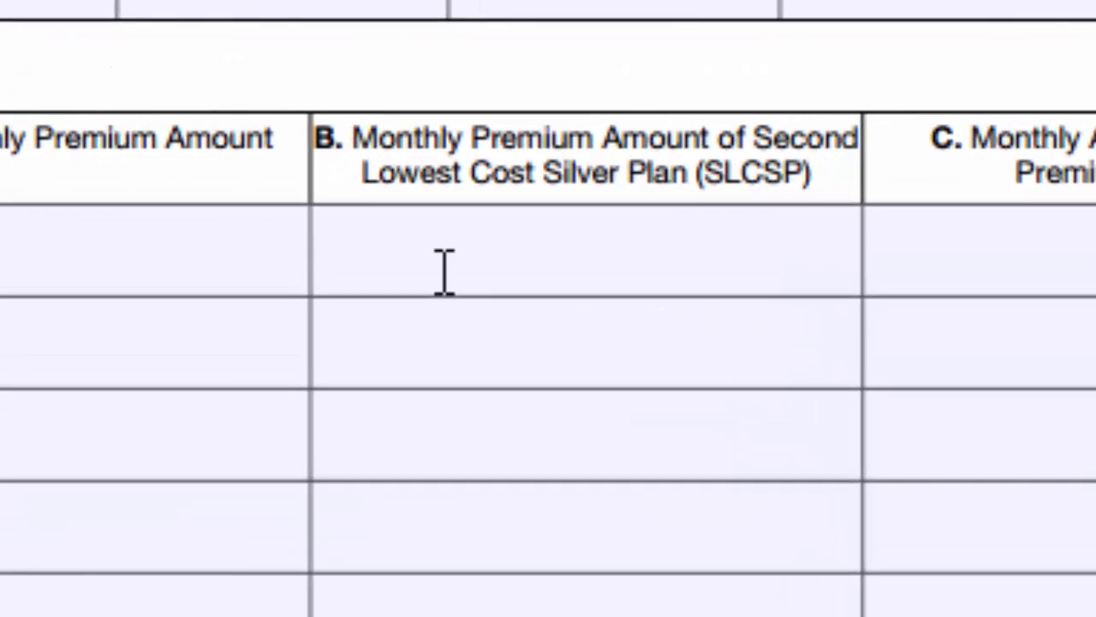
pyautogui.moveTo(837, 187); pyautogui.dragTo(341, 120)
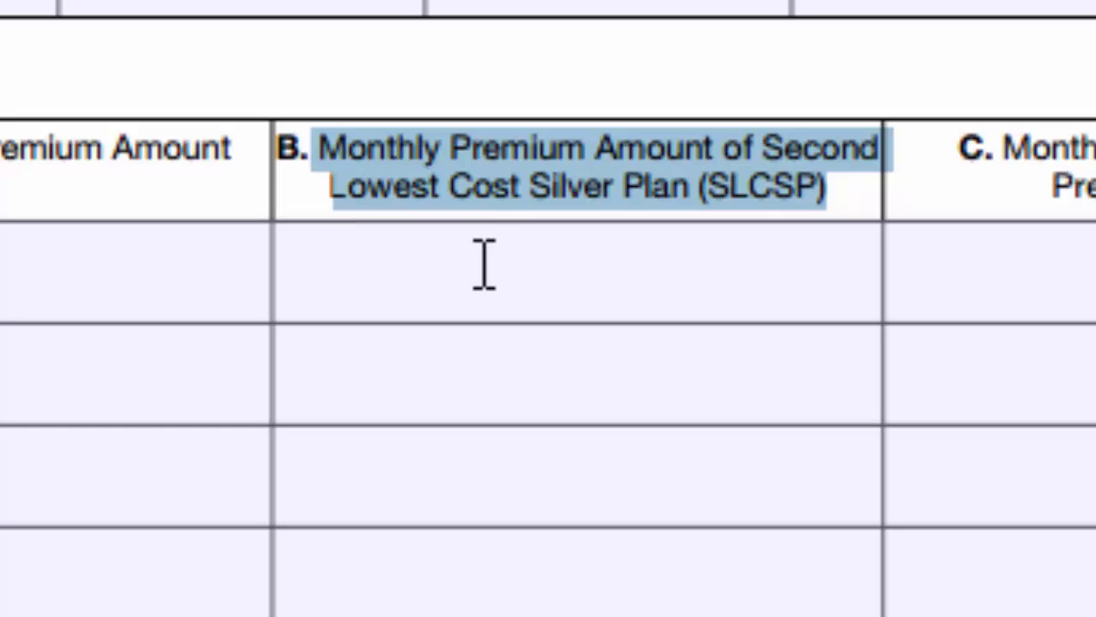
pyautogui.click(575, 199)
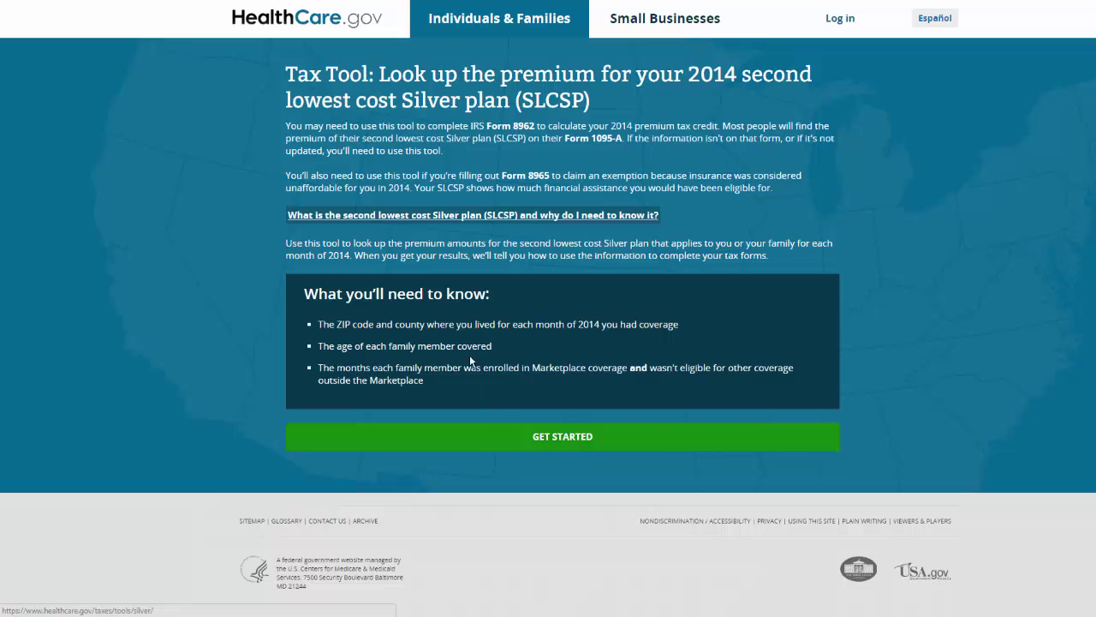
# Start the HealthCare.gov SLCSP tax tool and choose 44241 Portage County, OH as the 2014 location
pyautogui.click(472, 440)
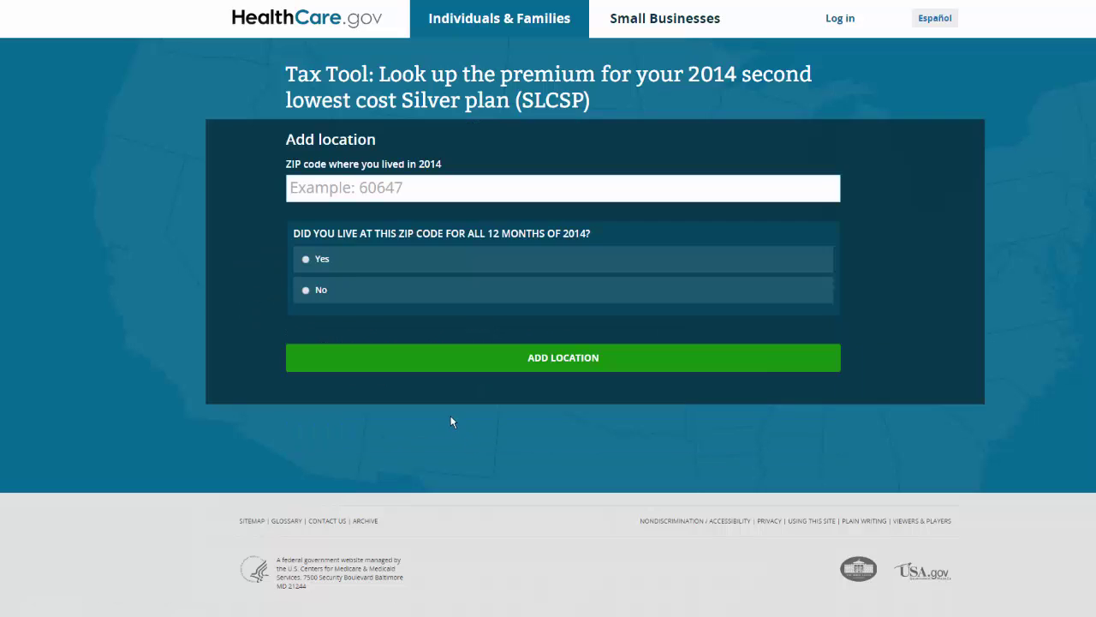
pyautogui.click(392, 187)
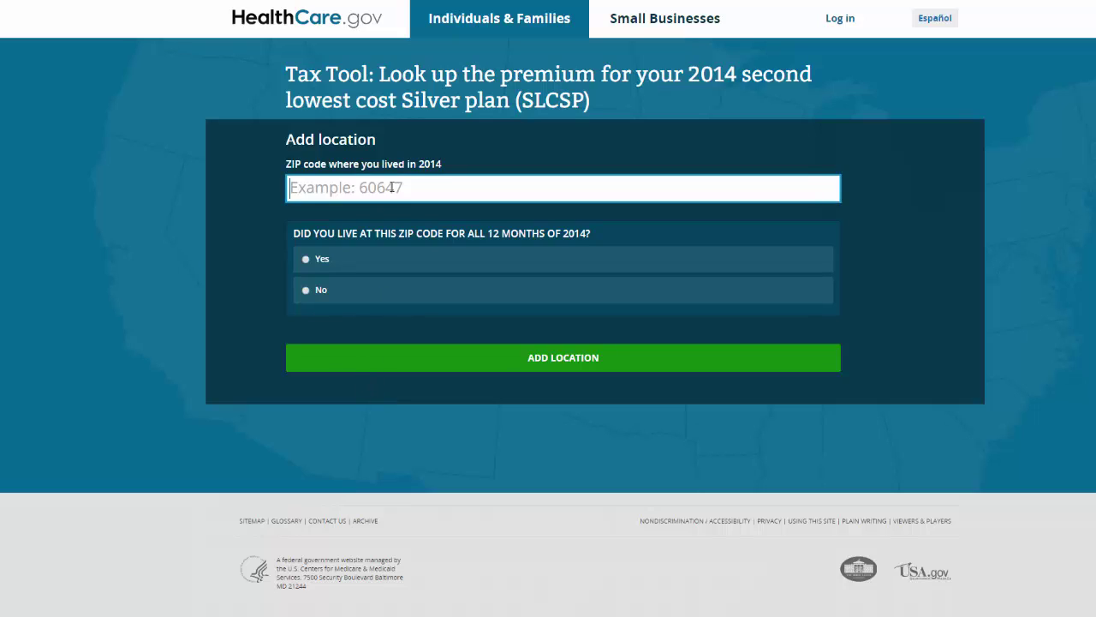
pyautogui.write('44241 Portage County, OH')
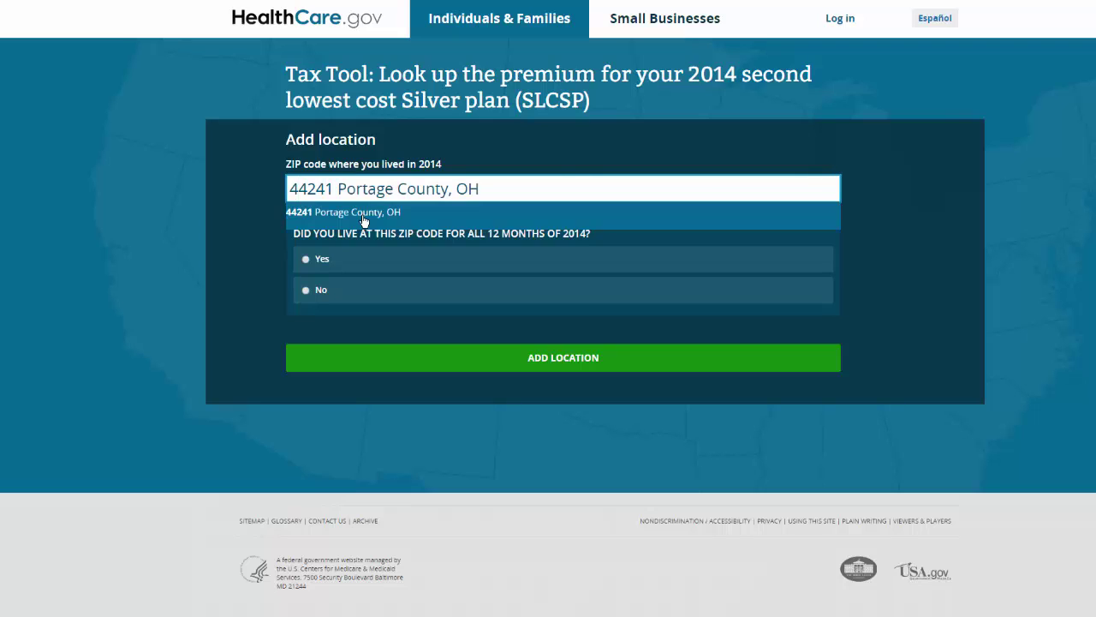
pyautogui.click(362, 215)
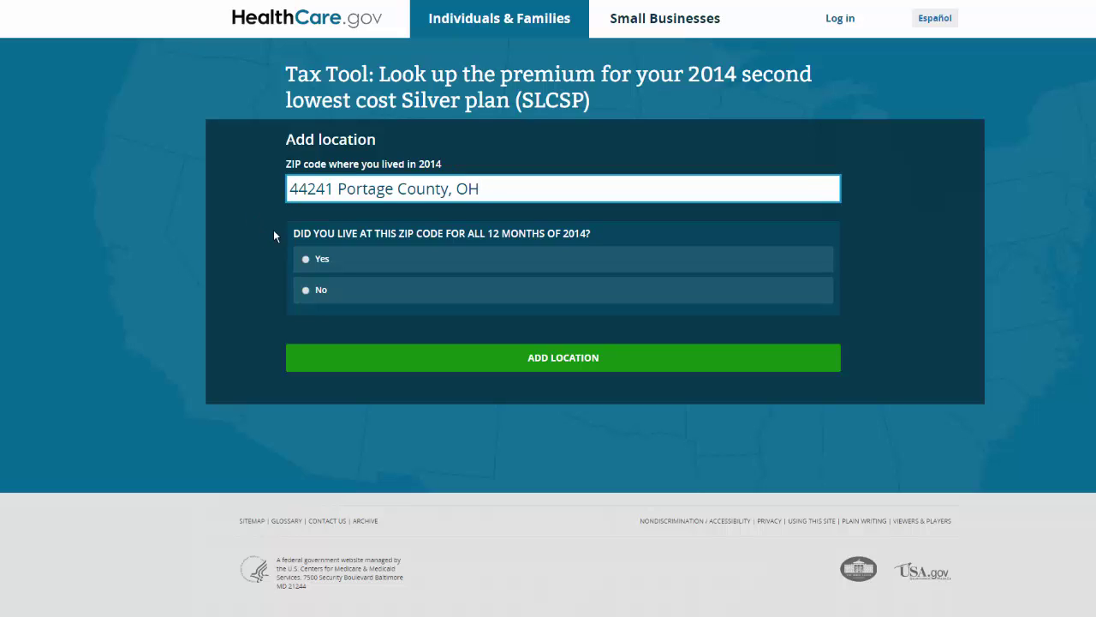
# Answer Yes to living at this ZIP code for all 12 months of 2014 and add the location
pyautogui.click(306, 260)
pyautogui.click(307, 292)
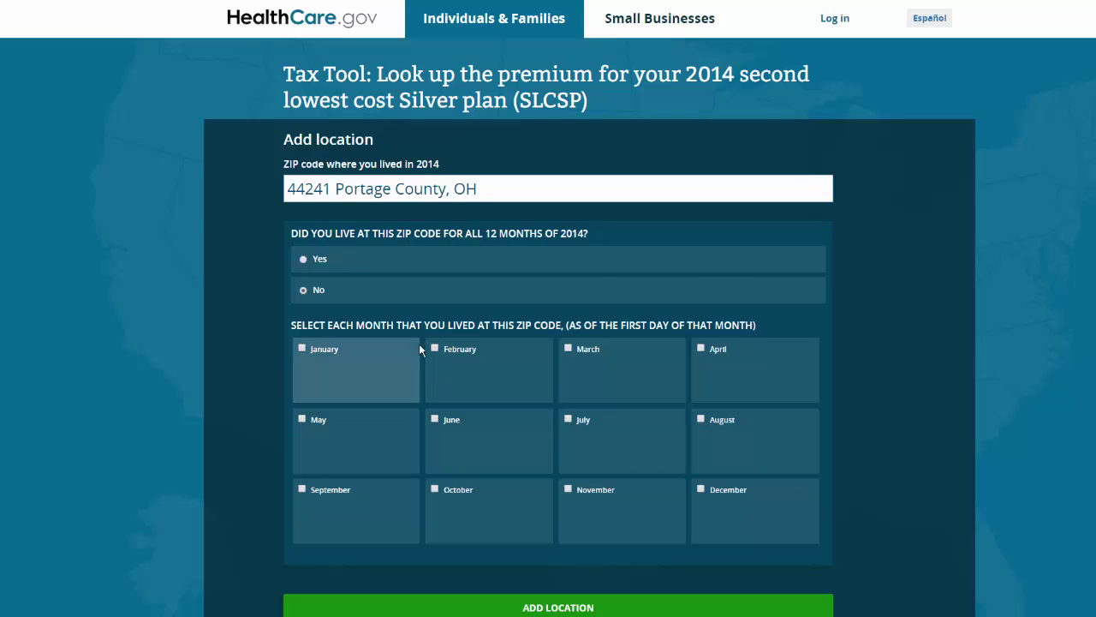
pyautogui.scroll(-1, 419, 344)
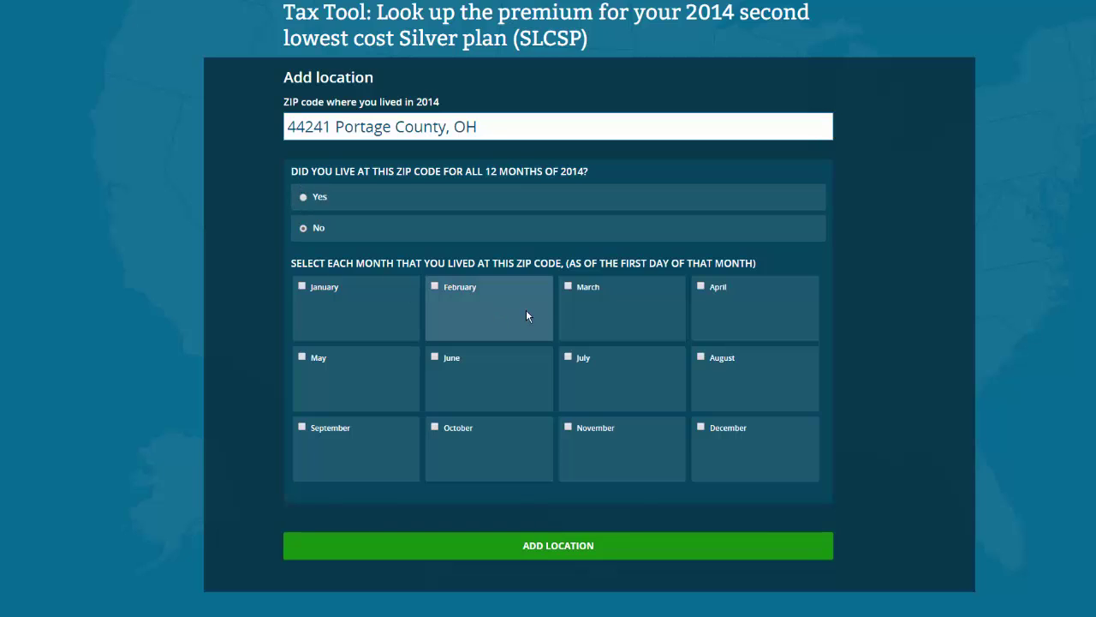
pyautogui.click(303, 197)
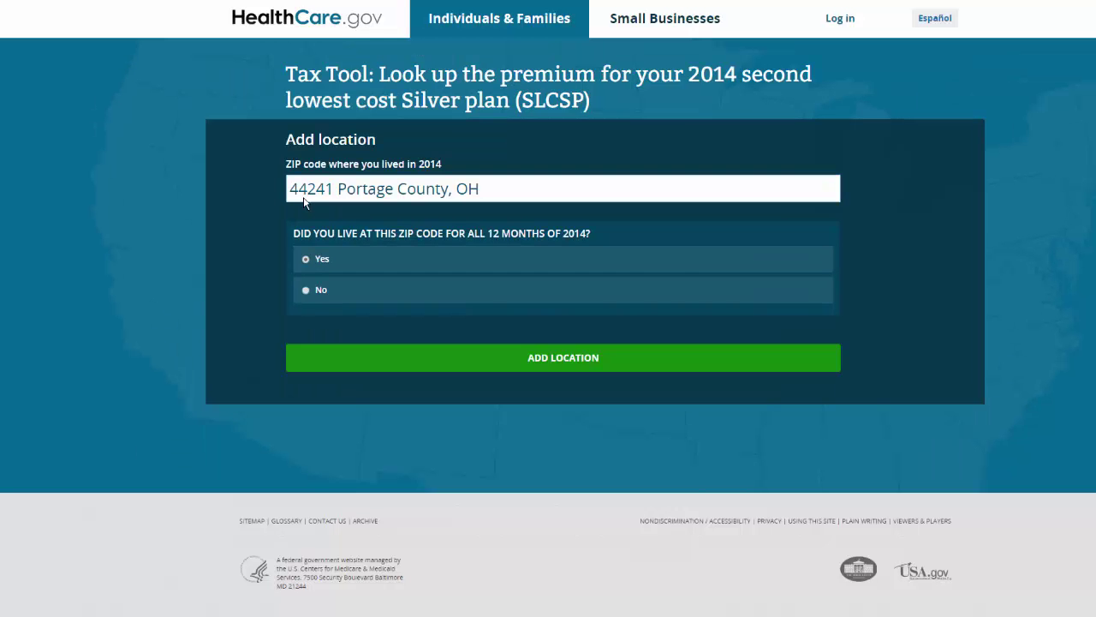
pyautogui.click(515, 360)
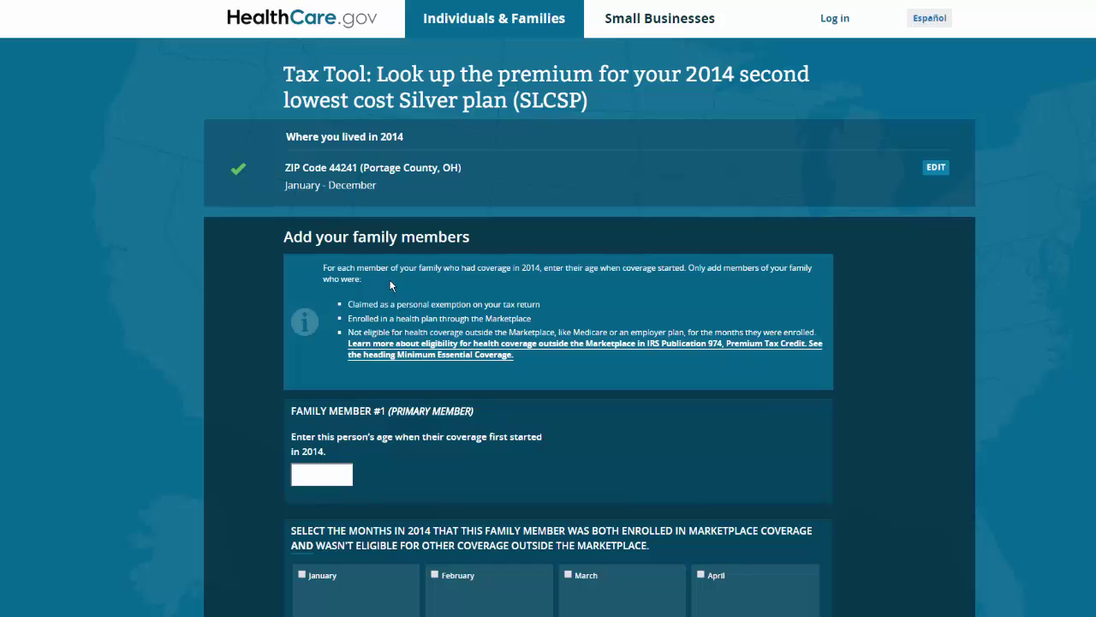
# Set the primary family member's age at coverage start to 29 and select all months of Marketplace coverage
pyautogui.scroll(-1, 394, 264)
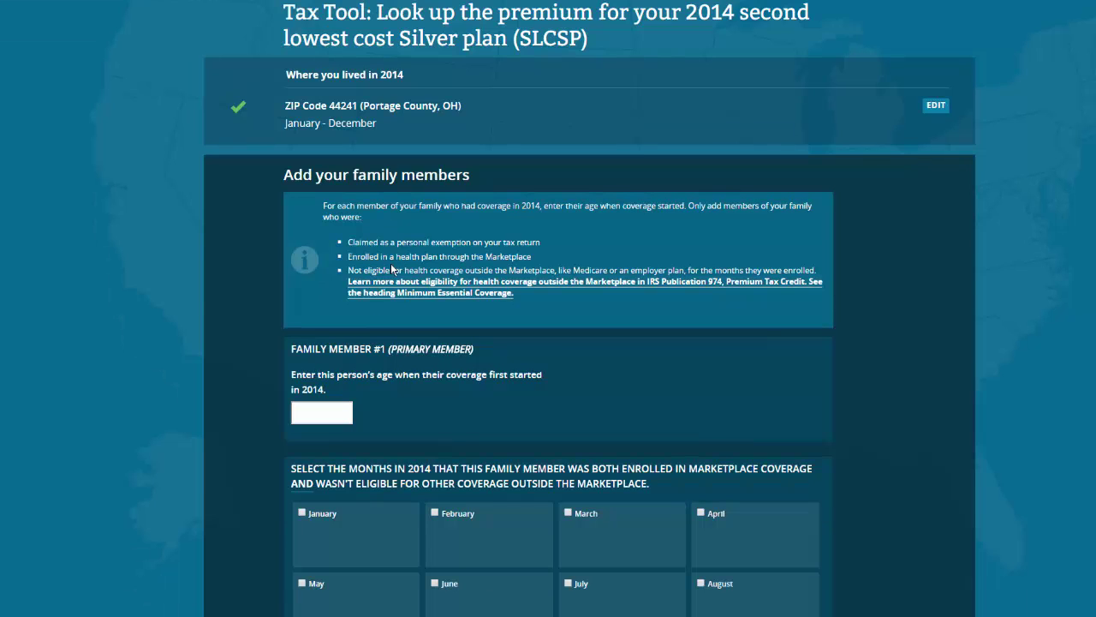
pyautogui.click(326, 409)
pyautogui.write('29')
pyautogui.scroll(-1, 397, 348)
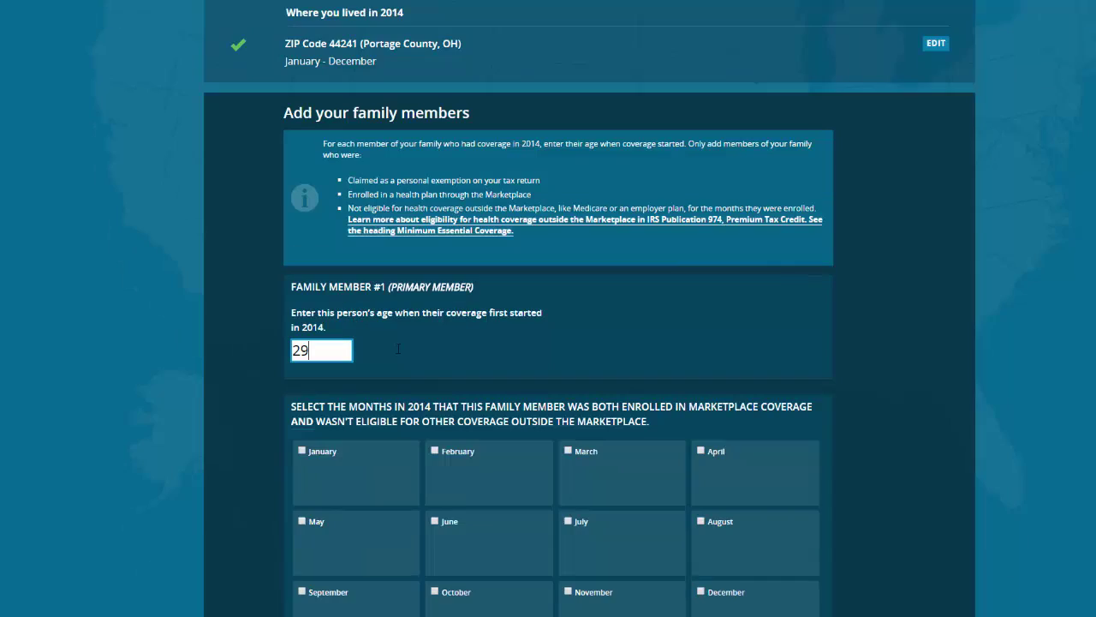
pyautogui.scroll(-1, 397, 347)
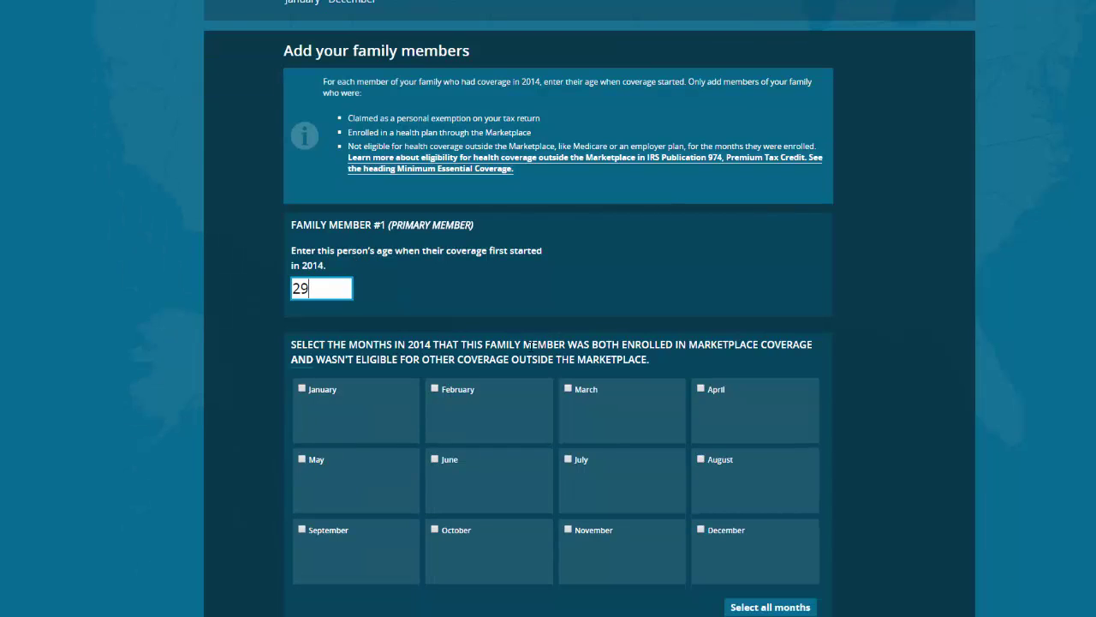
pyautogui.scroll(-1, 529, 342)
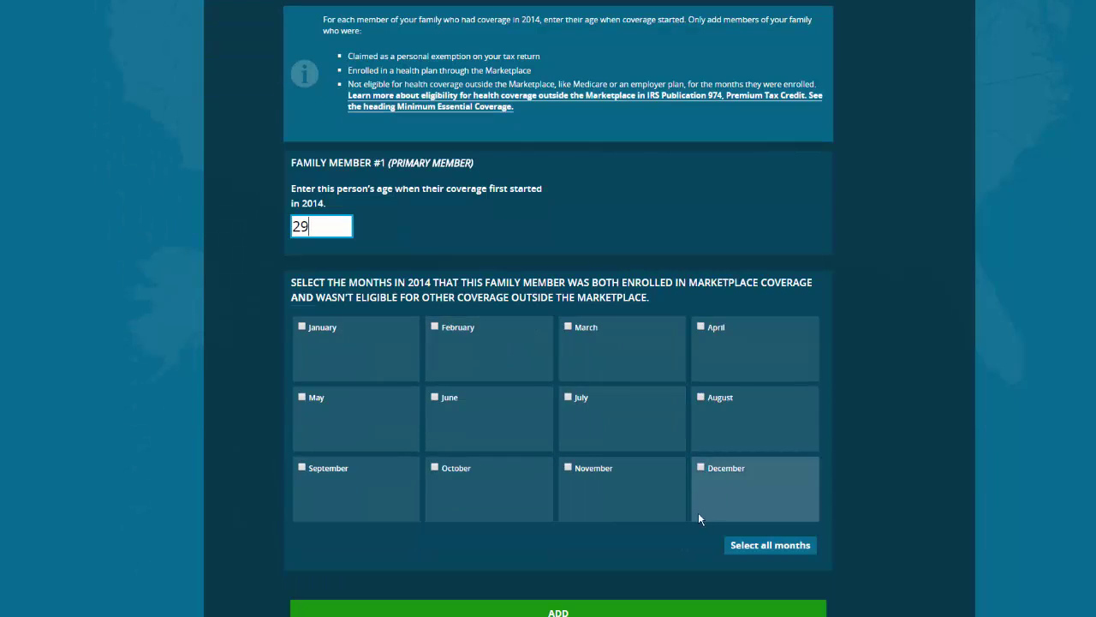
pyautogui.click(743, 544)
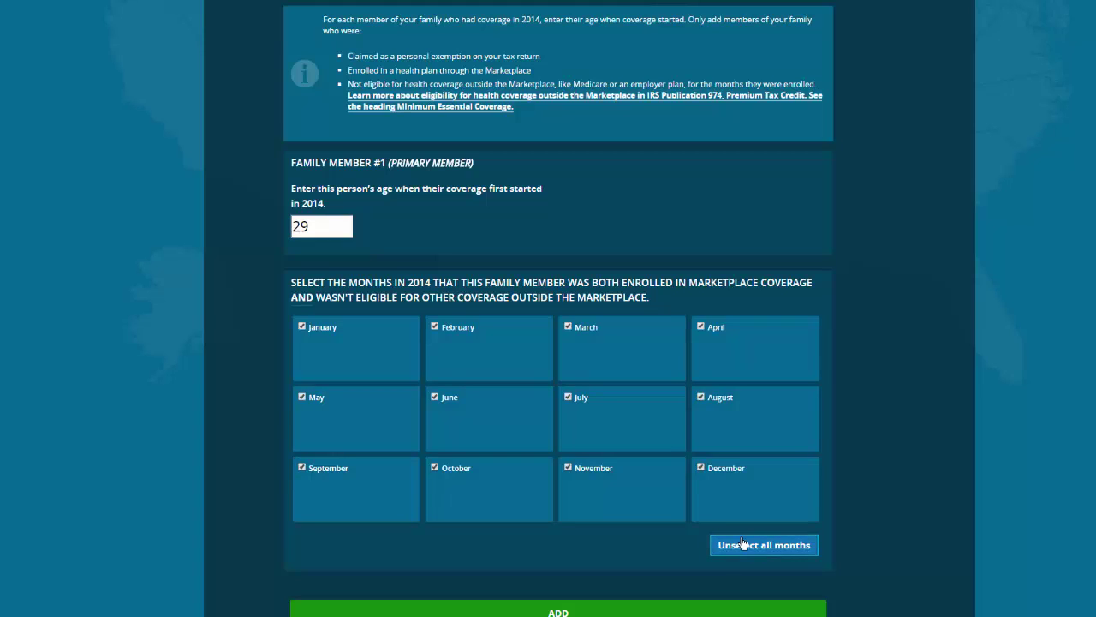
# Clear October, November and December from the coverage months and select them again
pyautogui.click(704, 469)
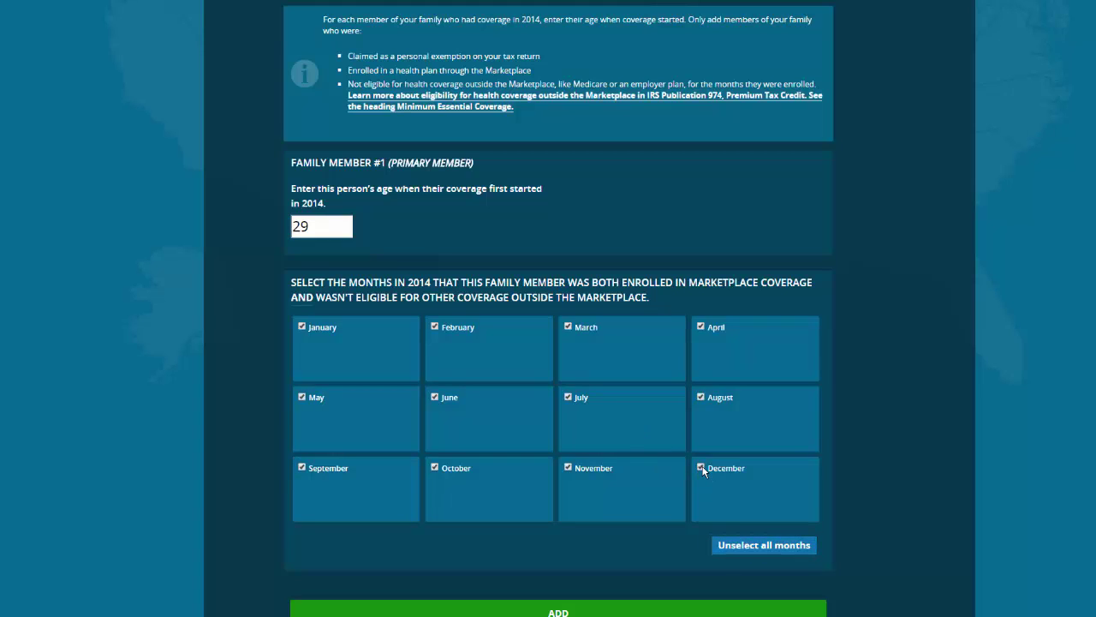
pyautogui.click(570, 467)
pyautogui.click(434, 467)
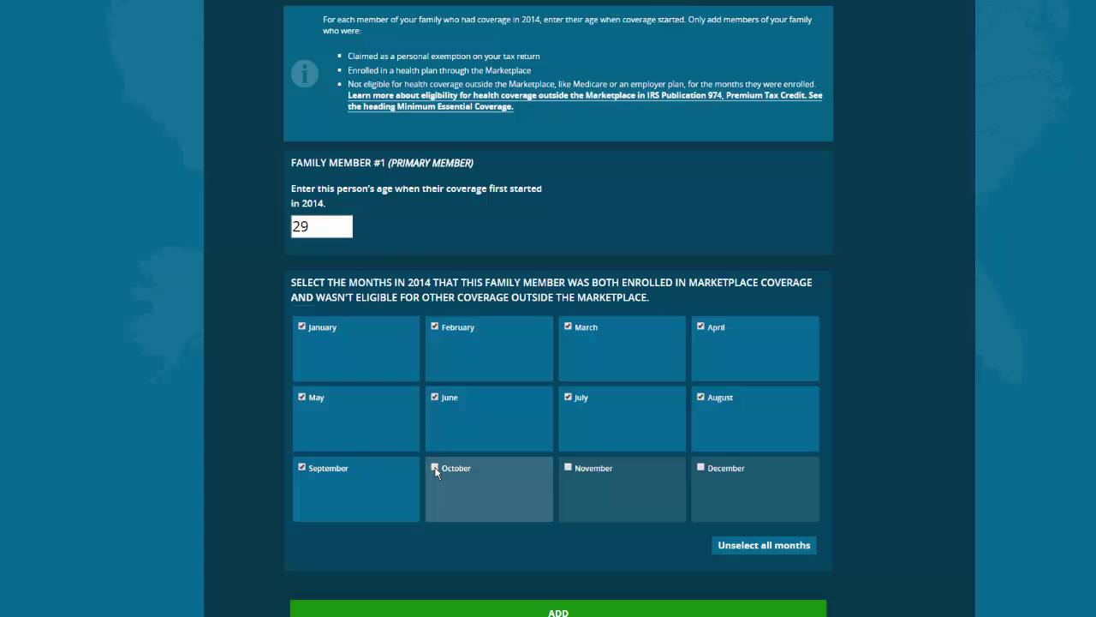
pyautogui.click(434, 467)
pyautogui.click(570, 468)
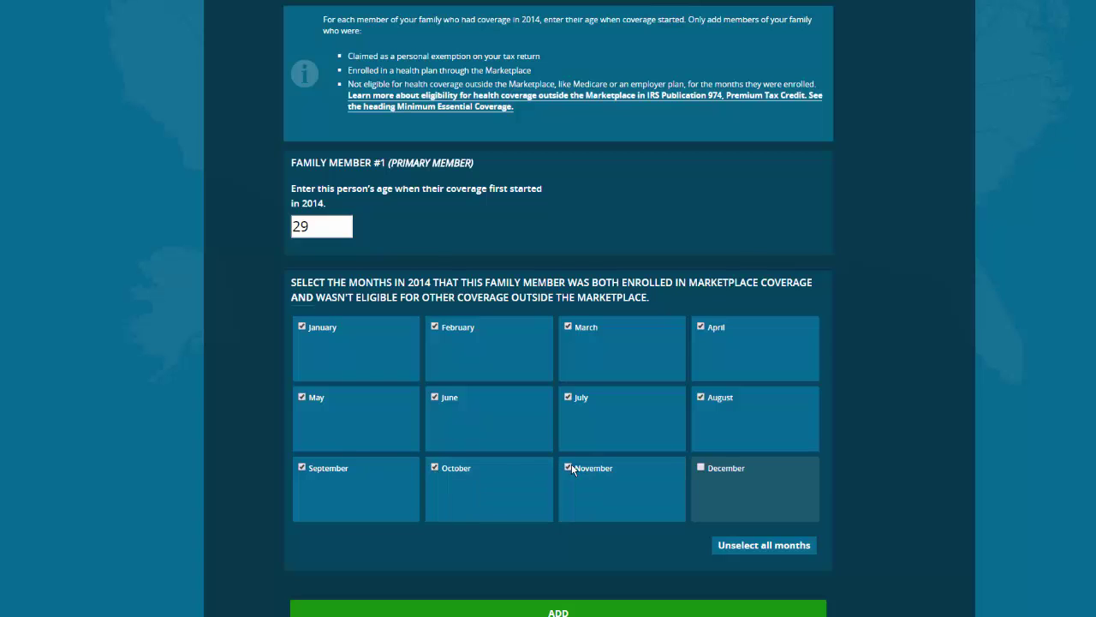
pyautogui.click(703, 468)
# Add the primary family member with the entered age and coverage months
pyautogui.scroll(-1, 653, 450)
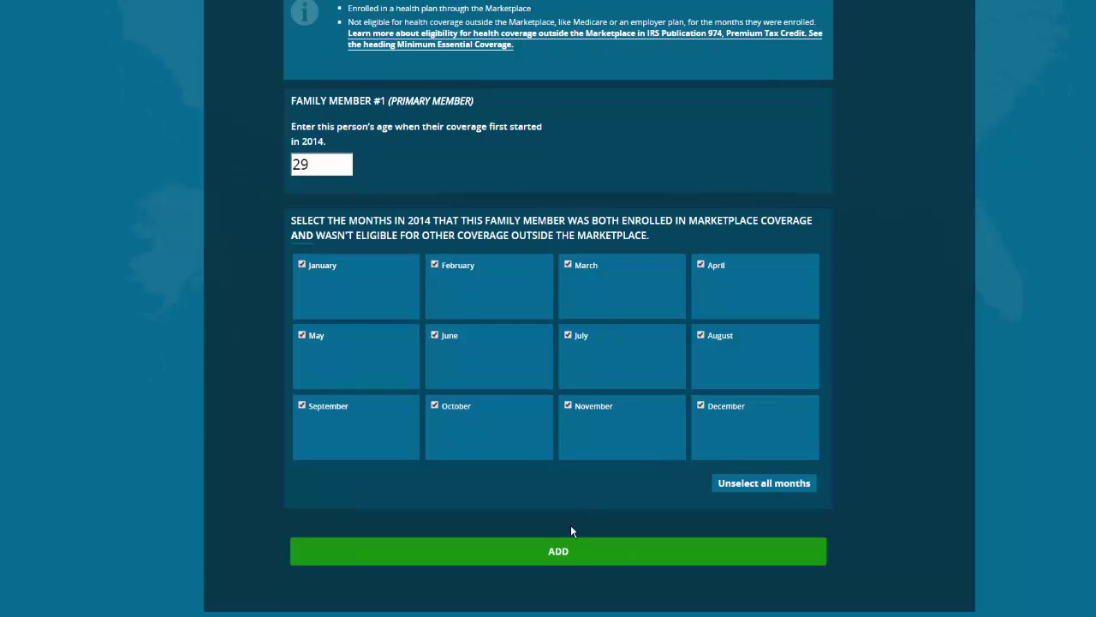
pyautogui.click(595, 557)
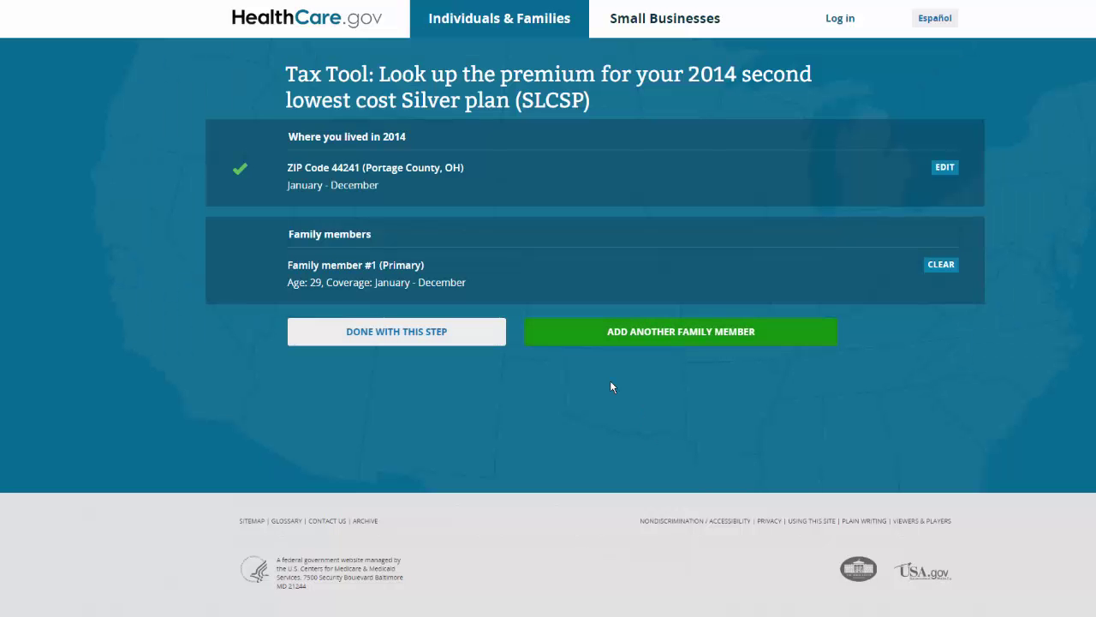
pyautogui.click(649, 331)
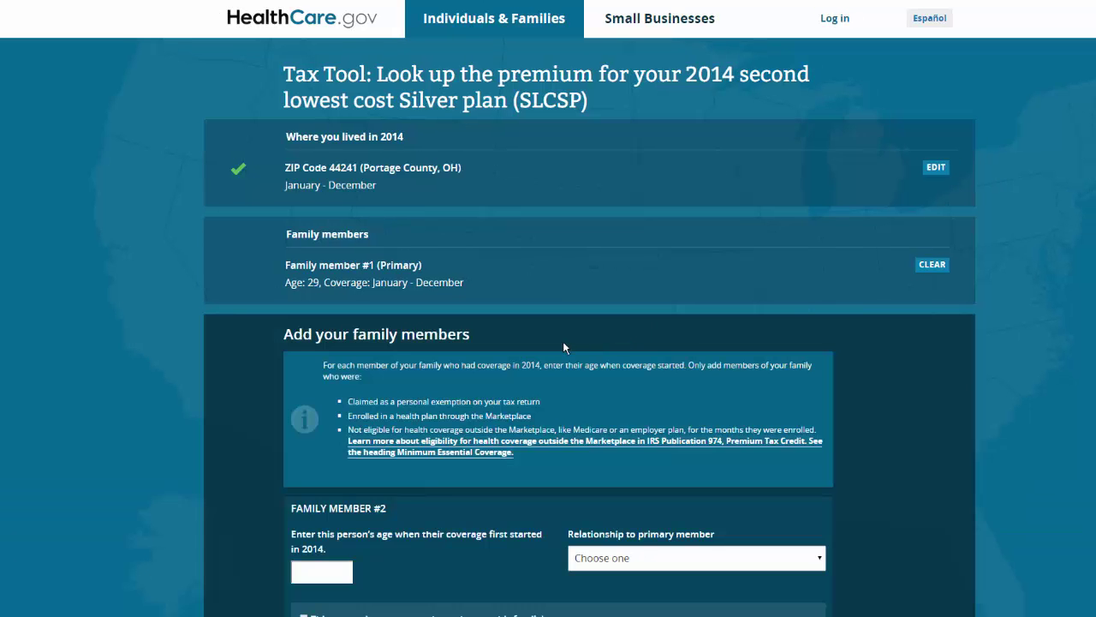
pyautogui.scroll(-1, 551, 337)
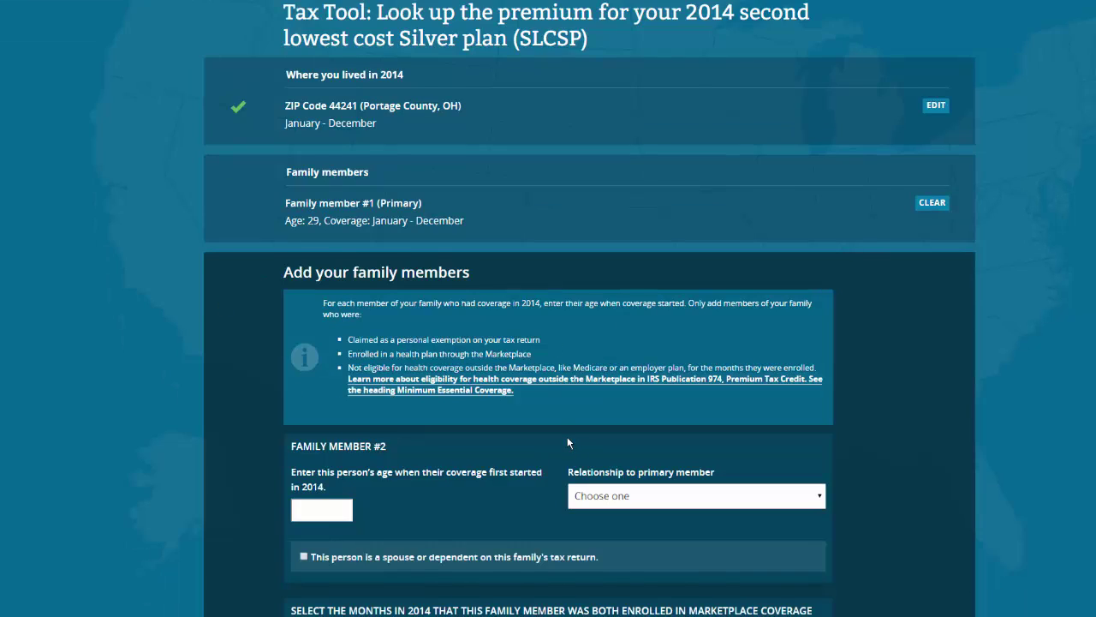
pyautogui.scroll(-1, 567, 436)
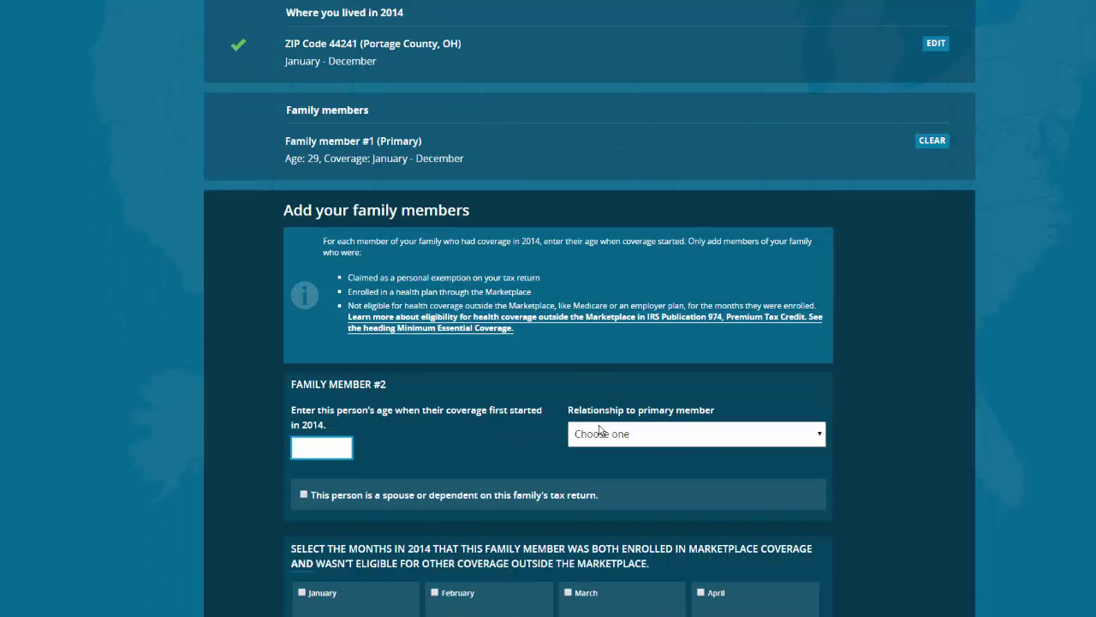
pyautogui.click(626, 430)
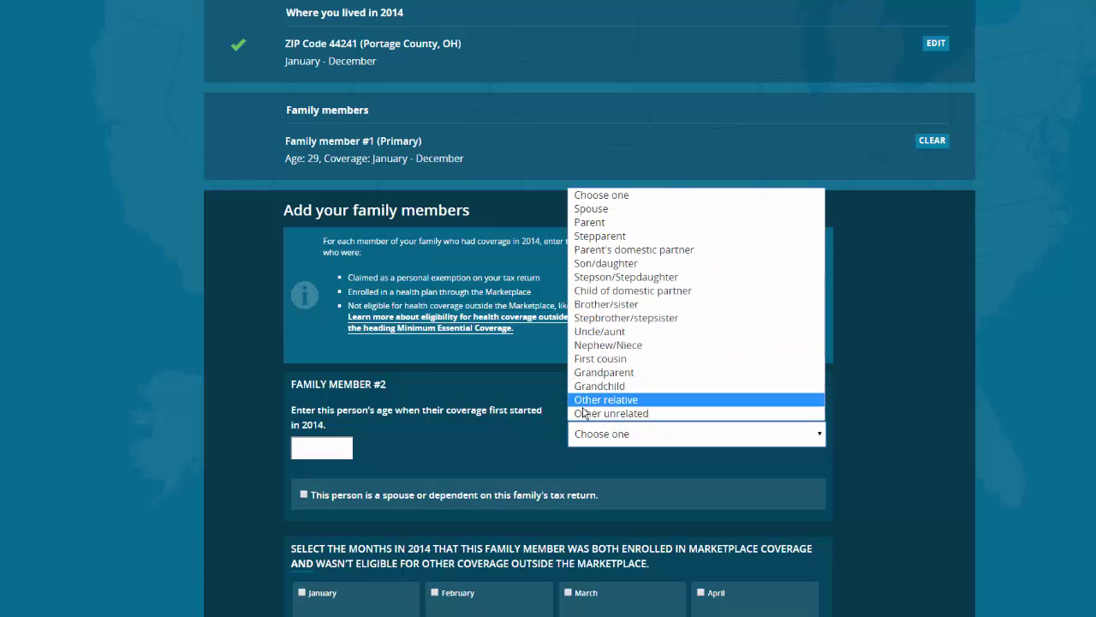
pyautogui.click(498, 438)
pyautogui.scroll(-3, 501, 435)
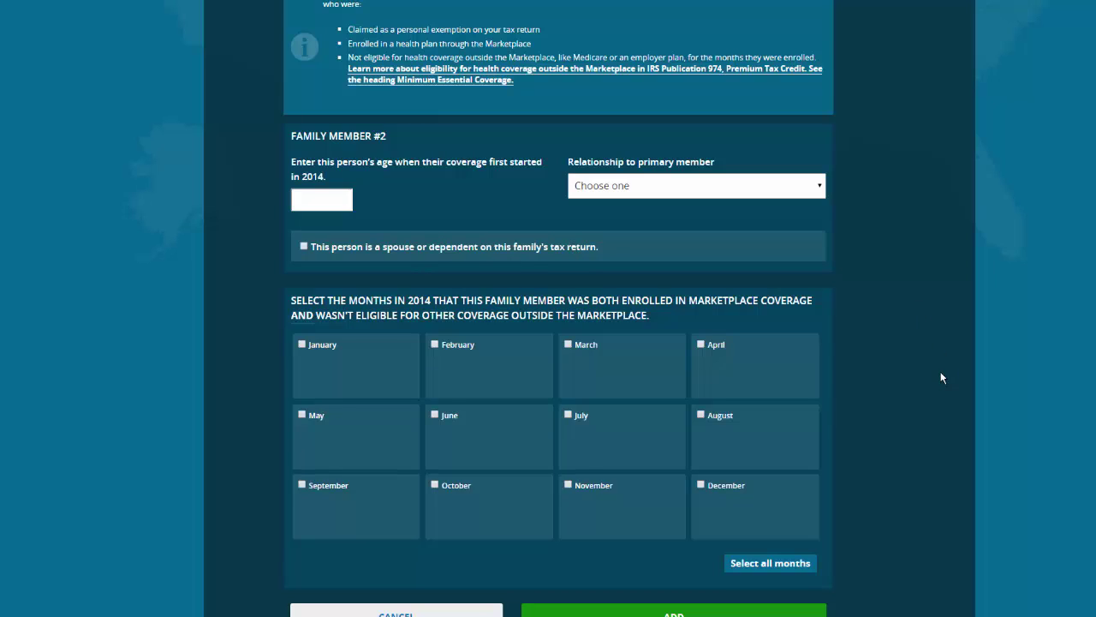
pyautogui.scroll(-2, 941, 377)
pyautogui.click(450, 494)
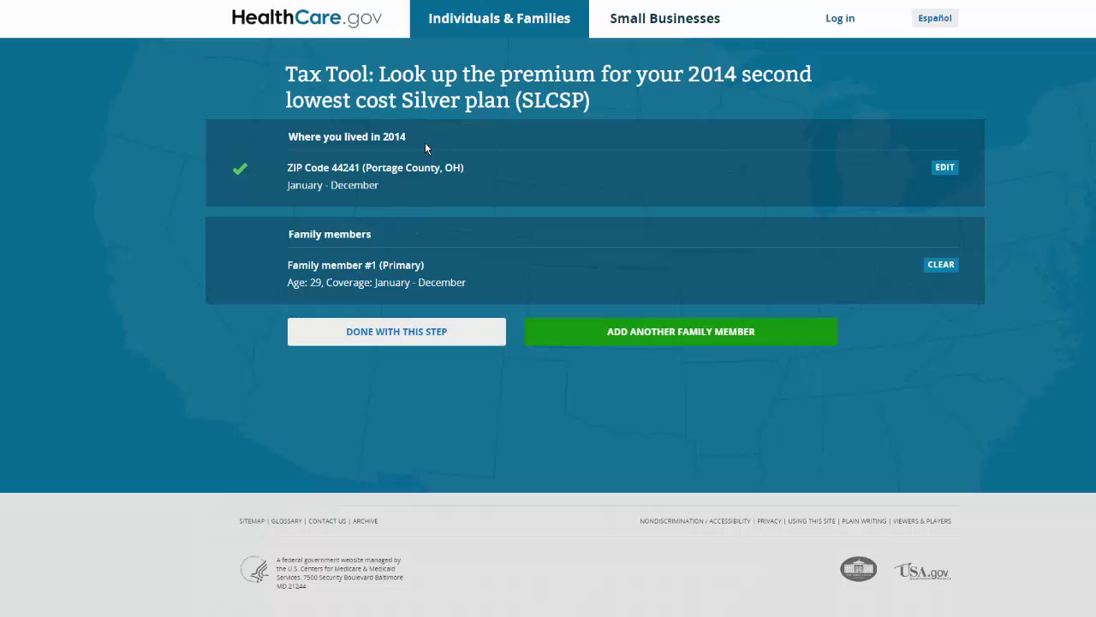
# Finish the family members section and continue to the 2014 SLCSP premium results
pyautogui.click(432, 332)
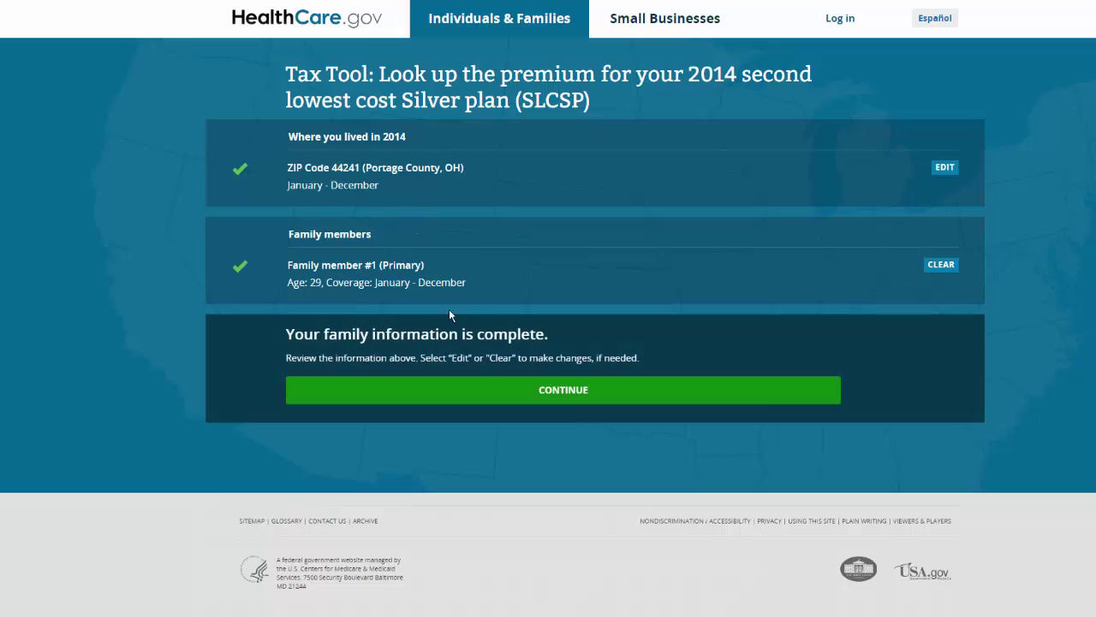
pyautogui.click(538, 391)
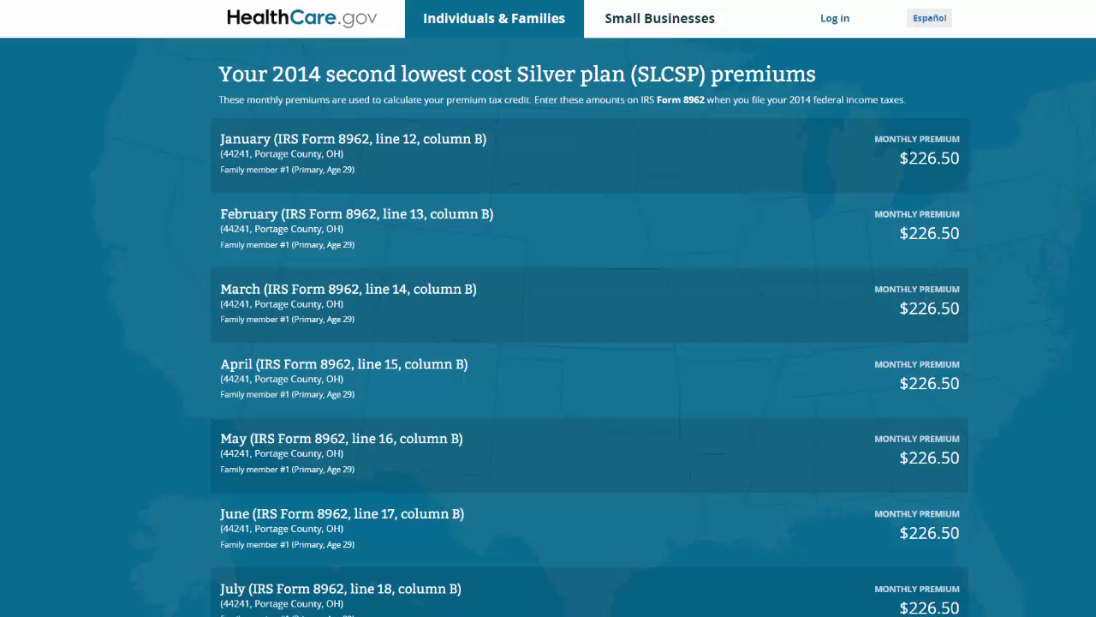
# Highlight January's monthly premium in the results, and switch to Form 1095-A to examine the column B SLCSP fields
pyautogui.moveTo(898, 159); pyautogui.dragTo(961, 159)
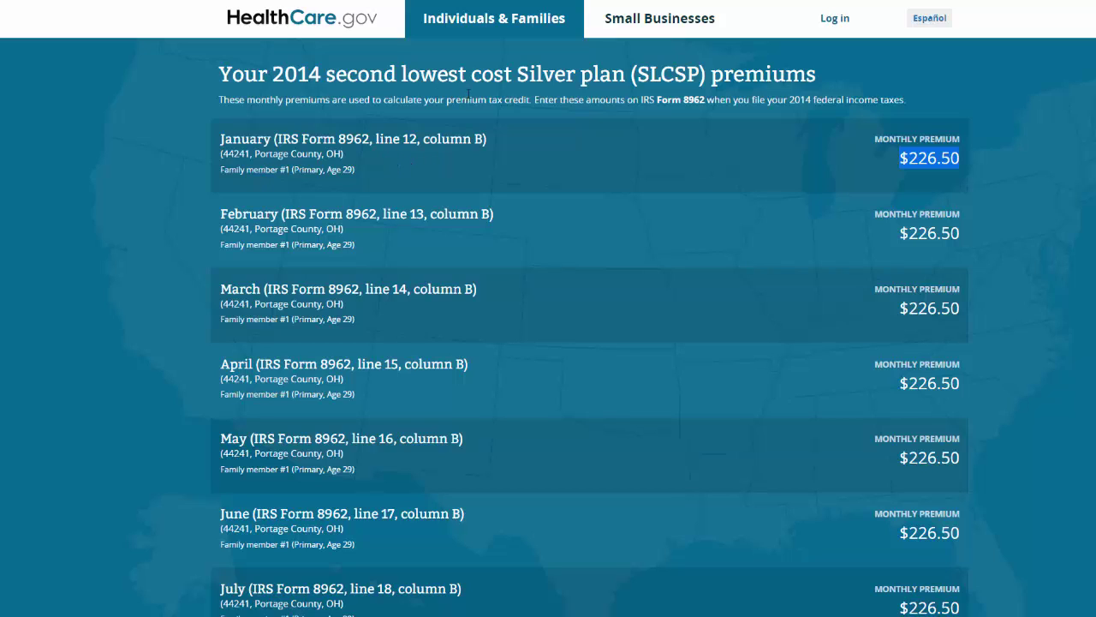
pyautogui.click(355, 168)
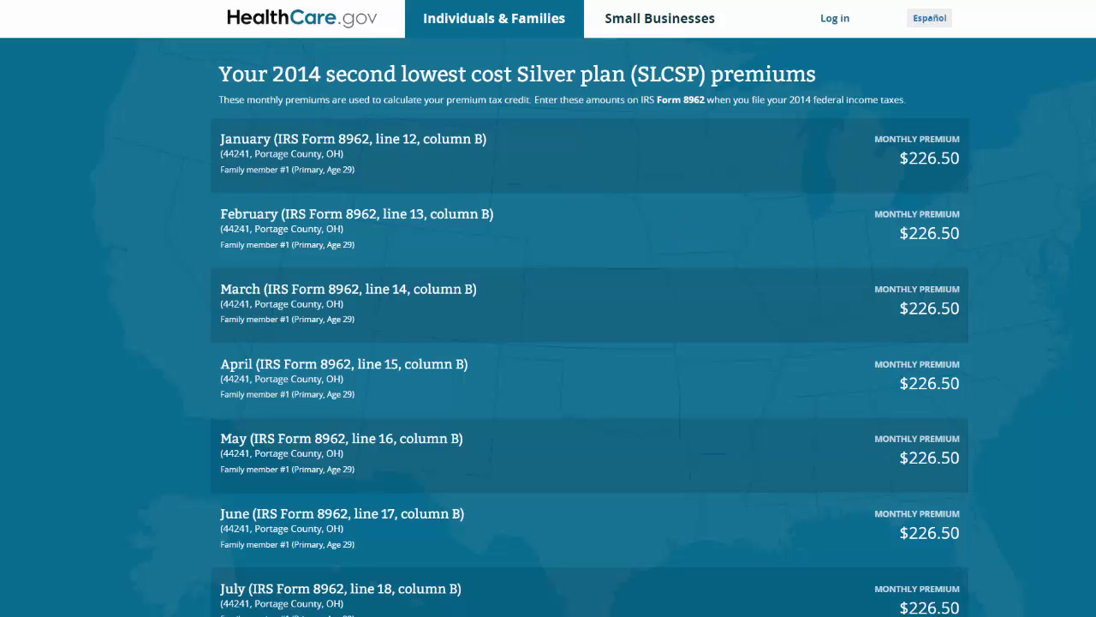
pyautogui.doubleClick(929, 158)
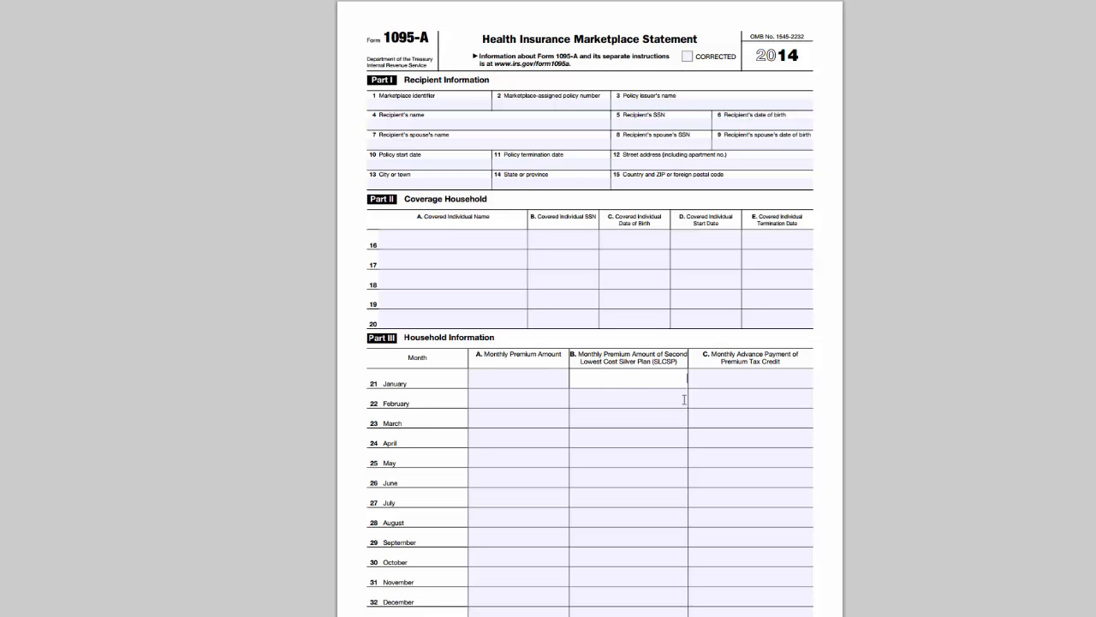
pyautogui.scroll(-3, 669, 442)
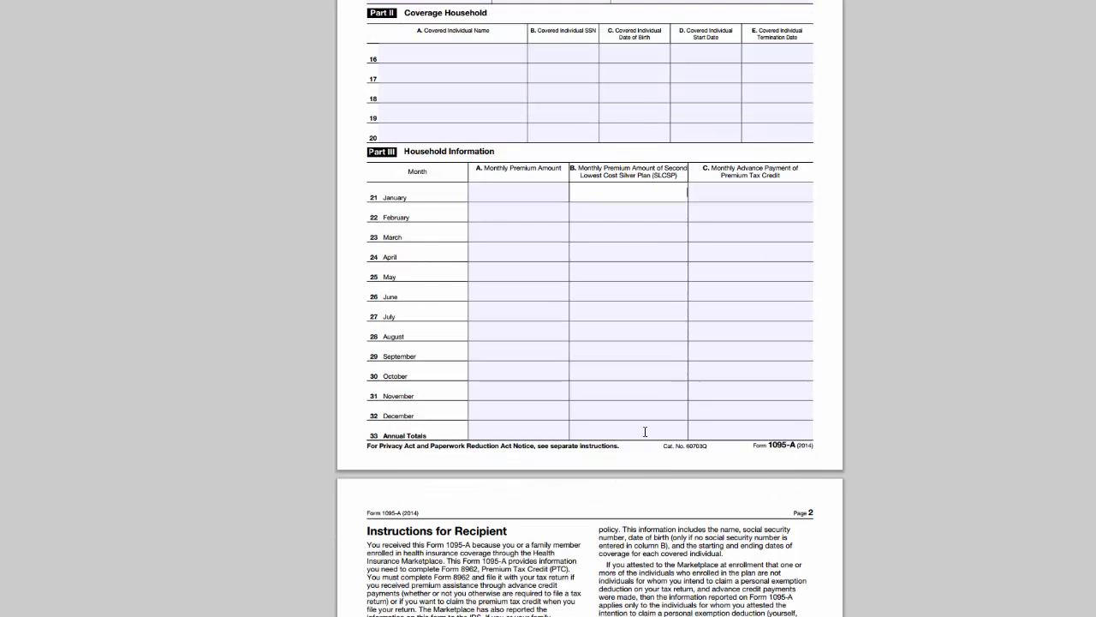
pyautogui.scroll(2, 656, 465)
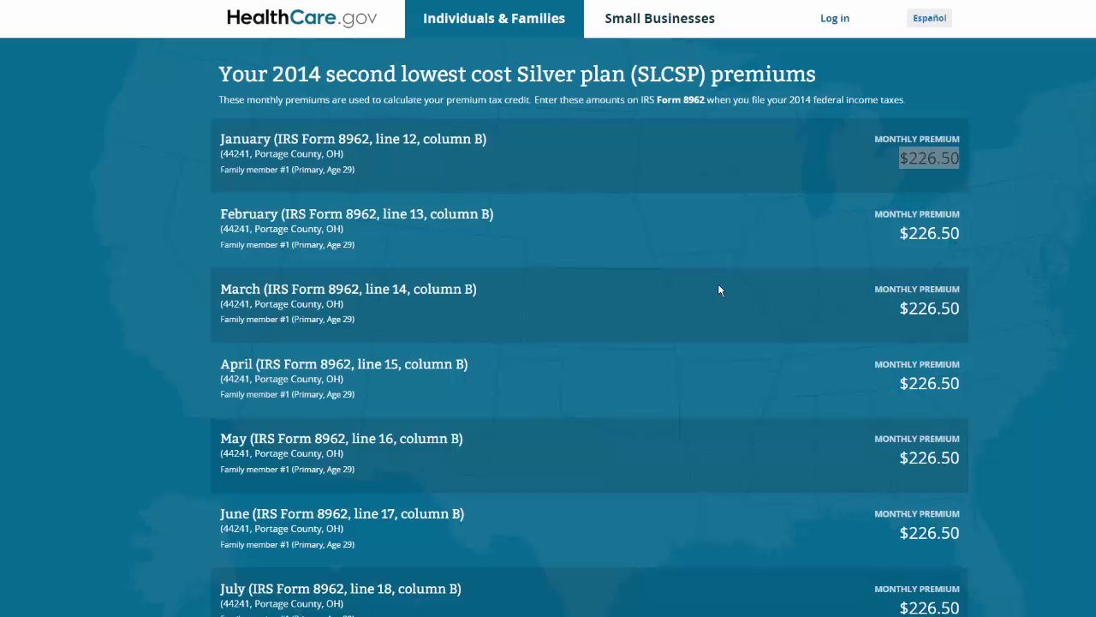
# Examine the monthly SLCSP premiums on the HealthCare.gov results page, and return to the top of Form 1095-A
pyautogui.click(573, 245)
pyautogui.scroll(-4, 506, 249)
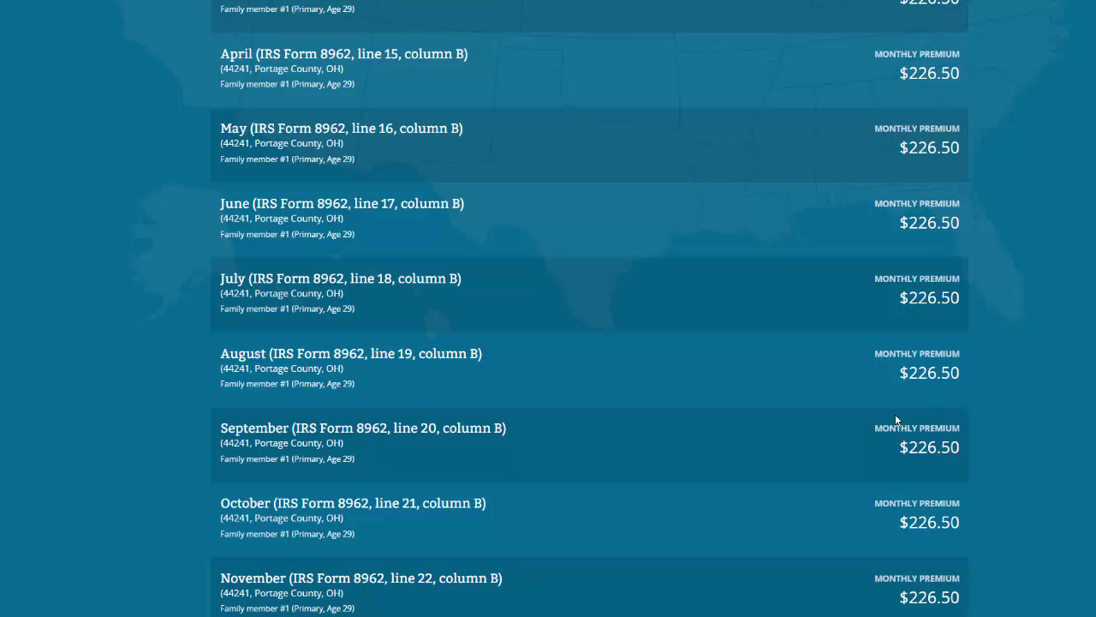
pyautogui.scroll(4, 811, 383)
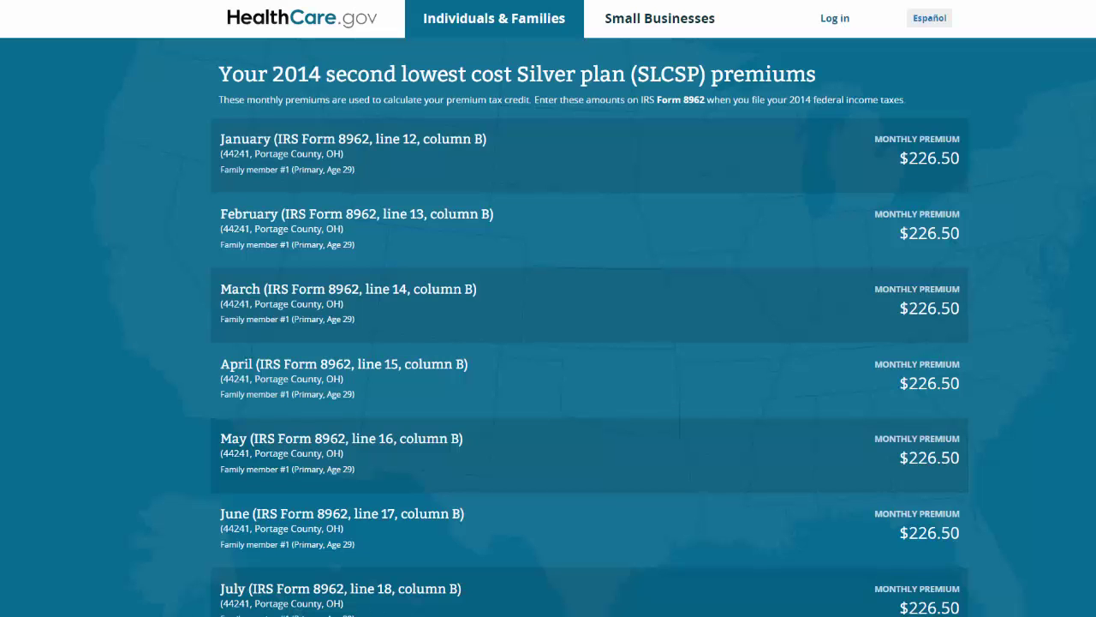
pyautogui.scroll(-1, 921, 334)
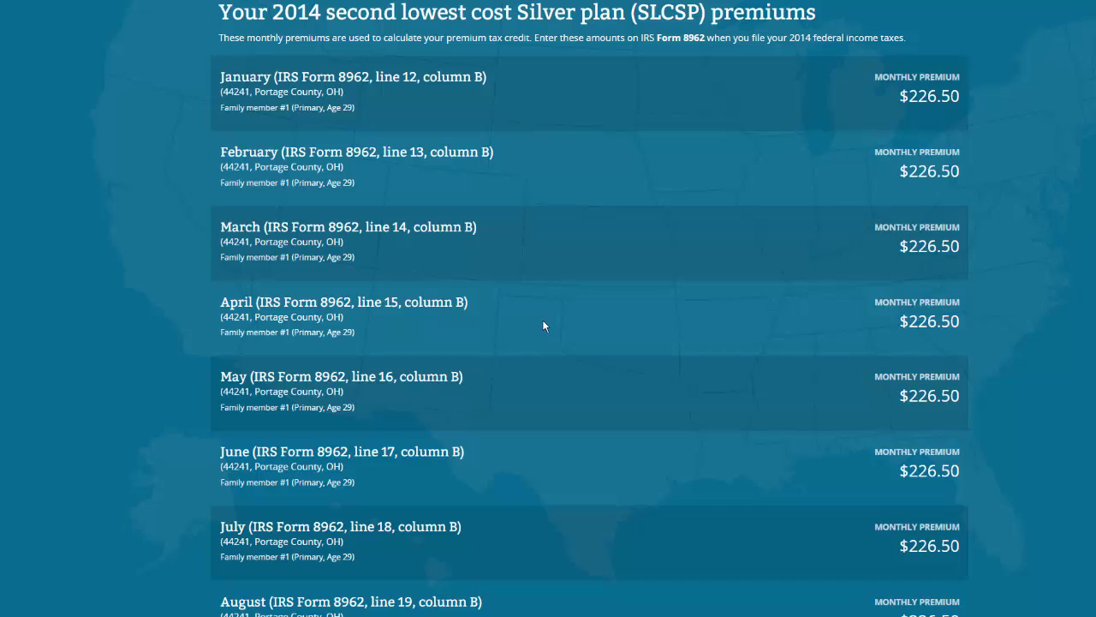
pyautogui.scroll(-1, 542, 321)
pyautogui.scroll(1, 540, 323)
pyautogui.scroll(2, 169, 280)
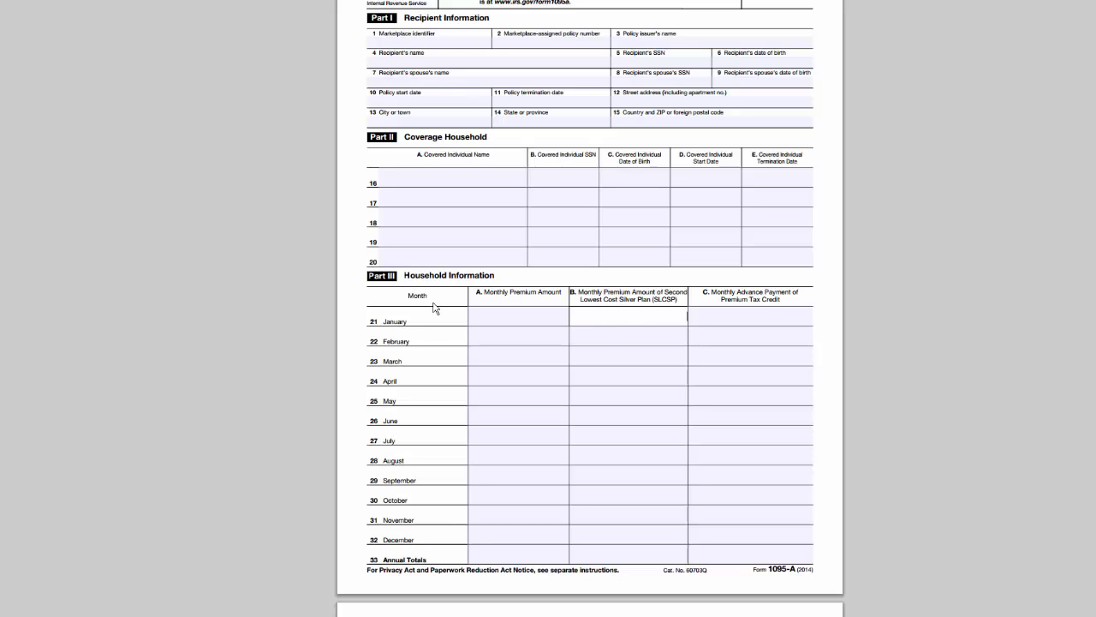
pyautogui.scroll(2, 300, 249)
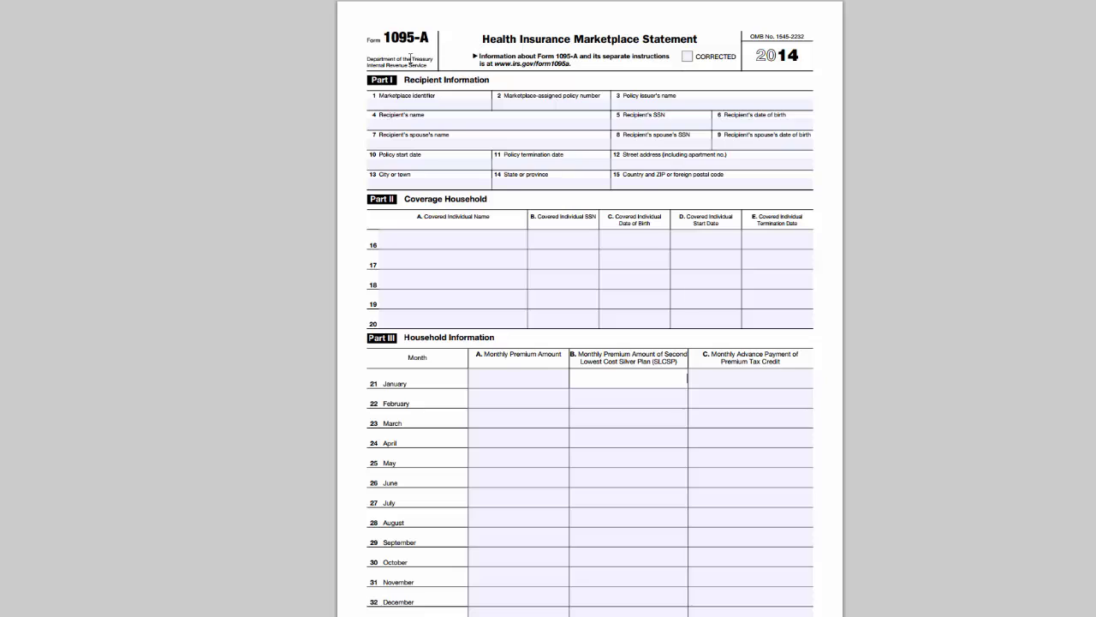